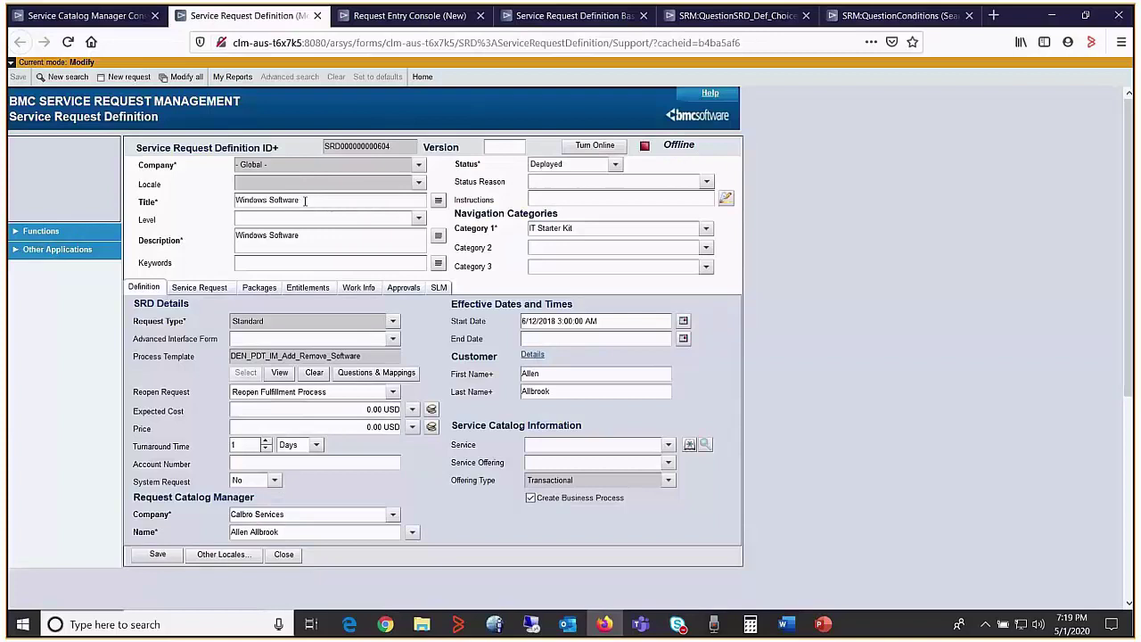
# Review the questions under the Other, Condition1 and Condition2 conditions of the application question in the Windows Software definition's question mappings.
pyautogui.click(376, 376)
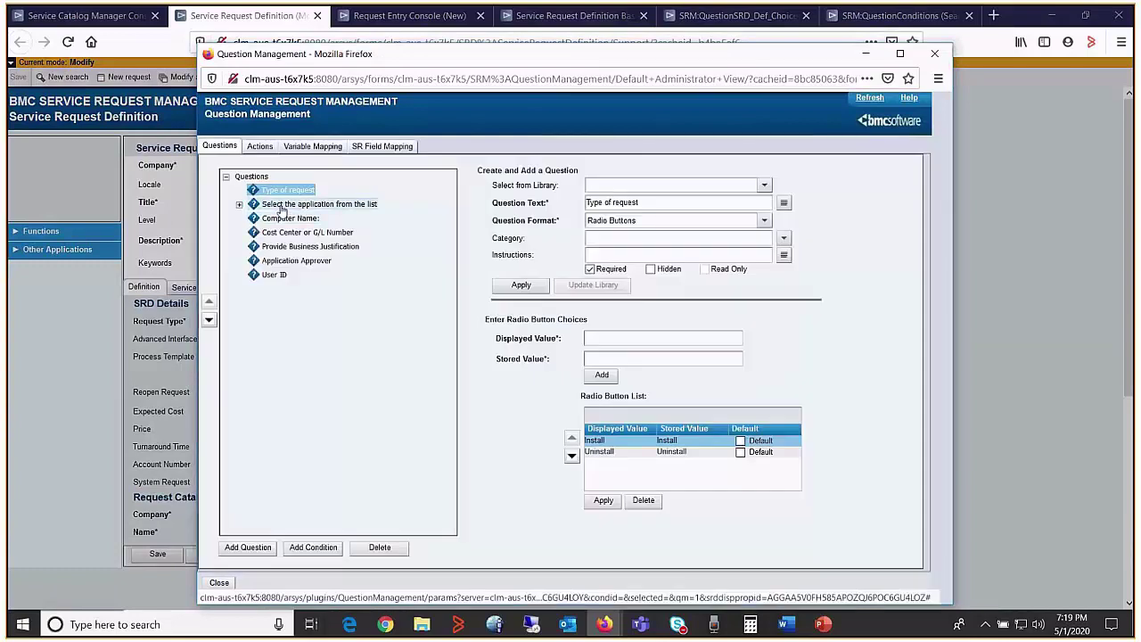
pyautogui.click(239, 204)
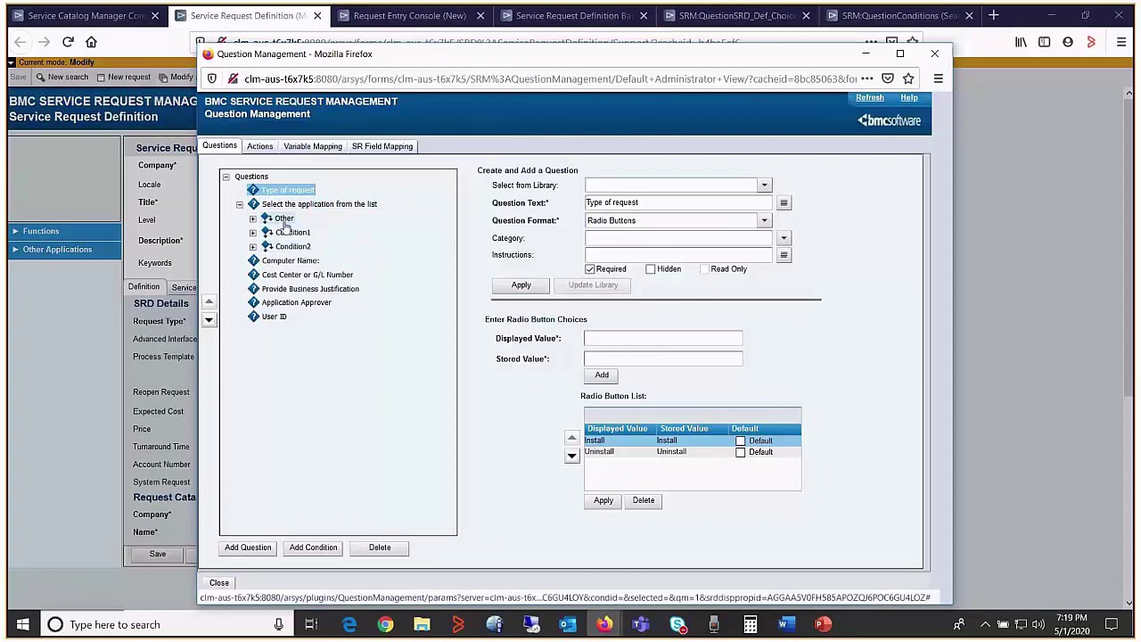
pyautogui.click(254, 219)
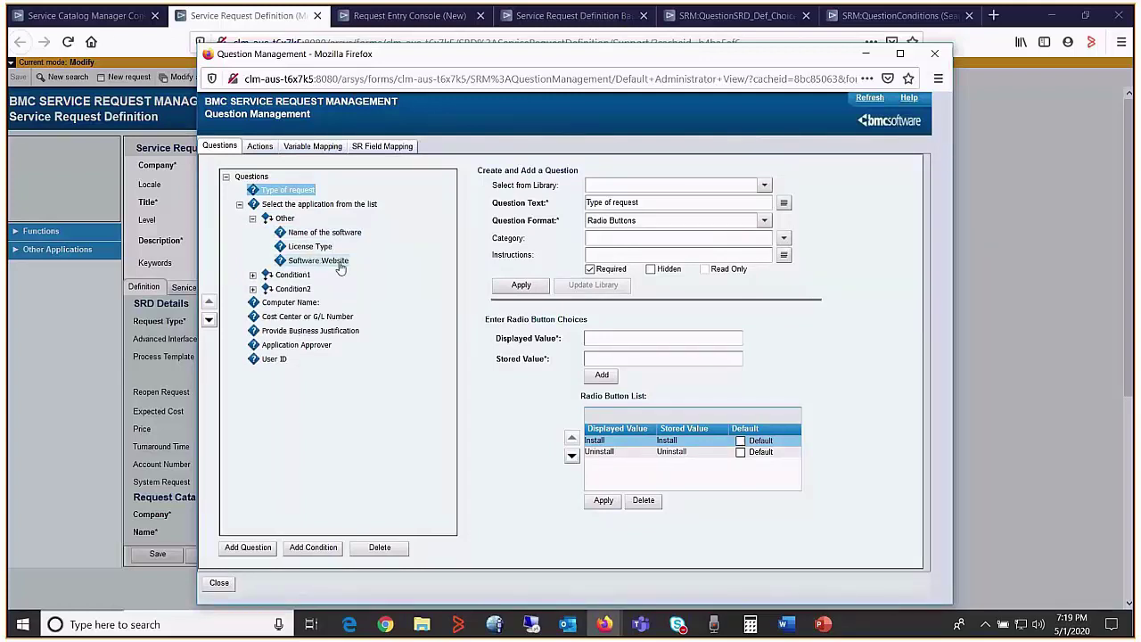
pyautogui.click(252, 276)
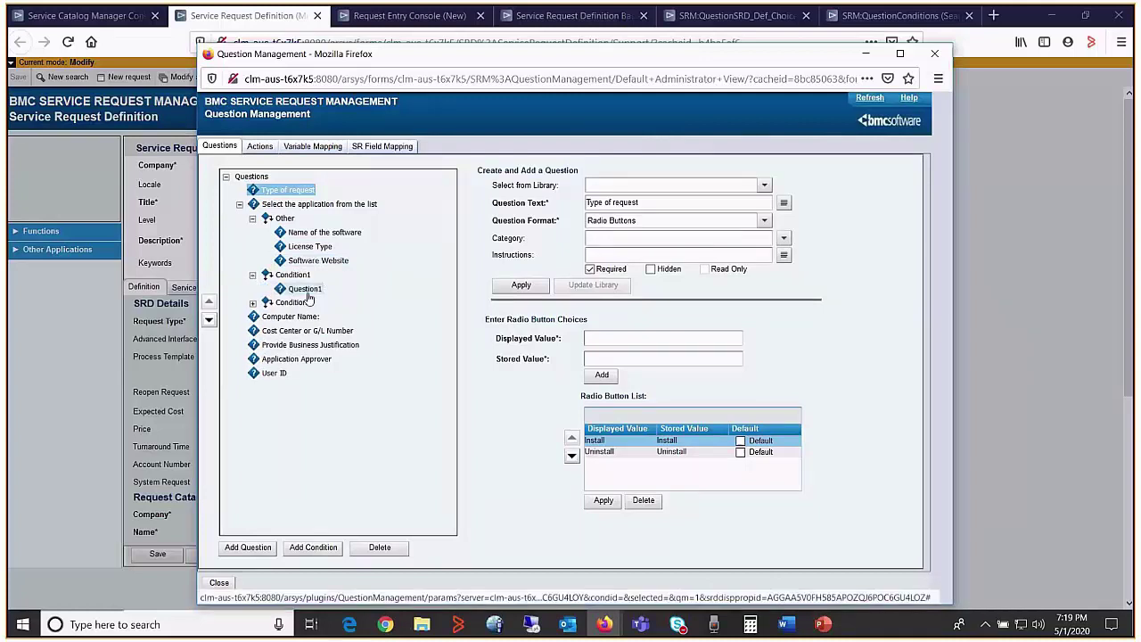
pyautogui.click(254, 303)
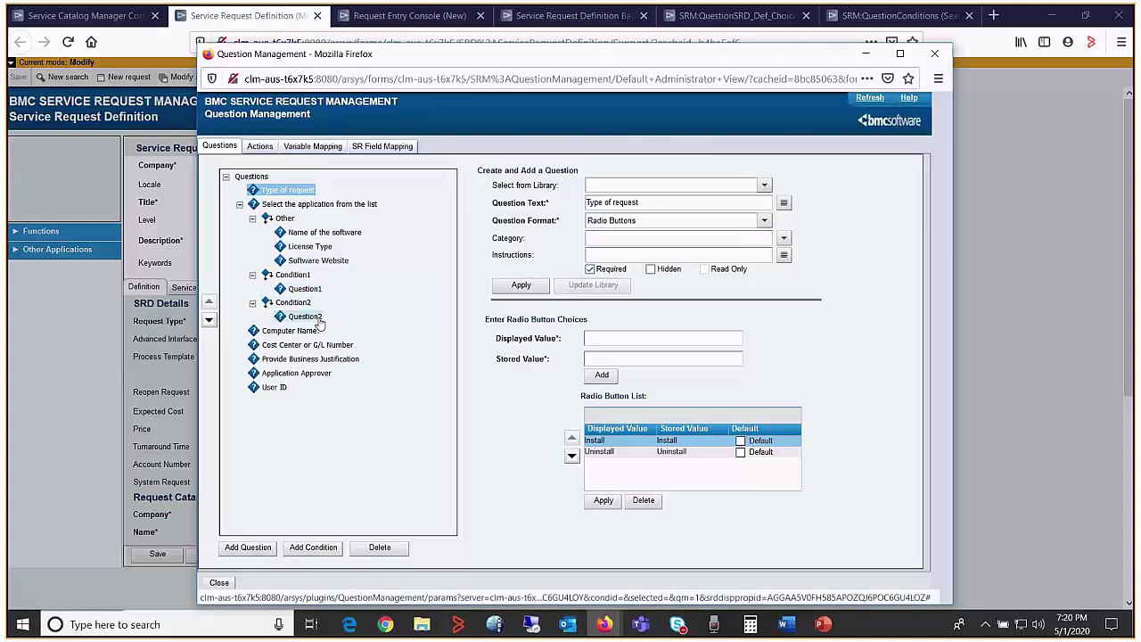
pyautogui.click(219, 583)
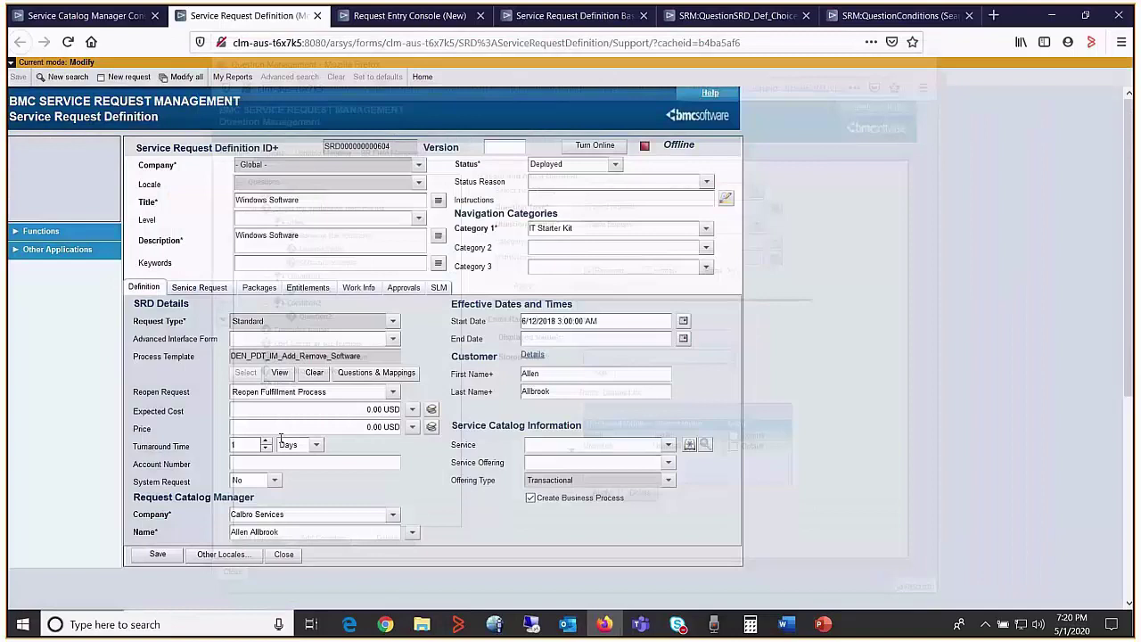
# Test the Windows Software request in the Request Entry Console by choosing Other, Condition1 and Condition2 as the application, then close it unsubmitted.
pyautogui.hotkey('ctrl', 'Tab')
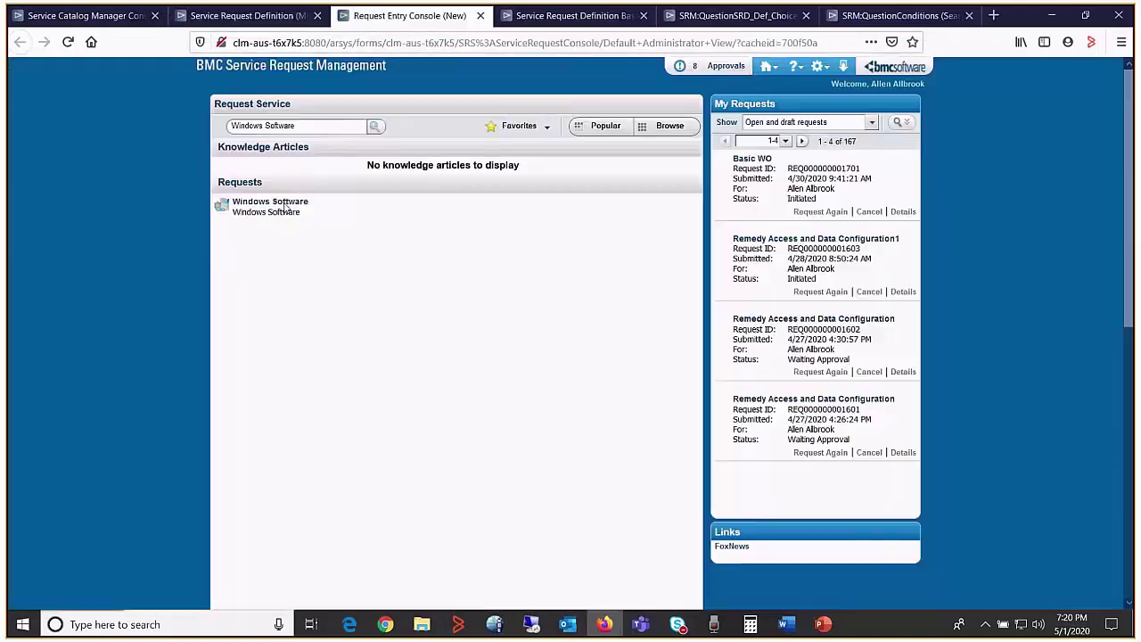
pyautogui.click(437, 200)
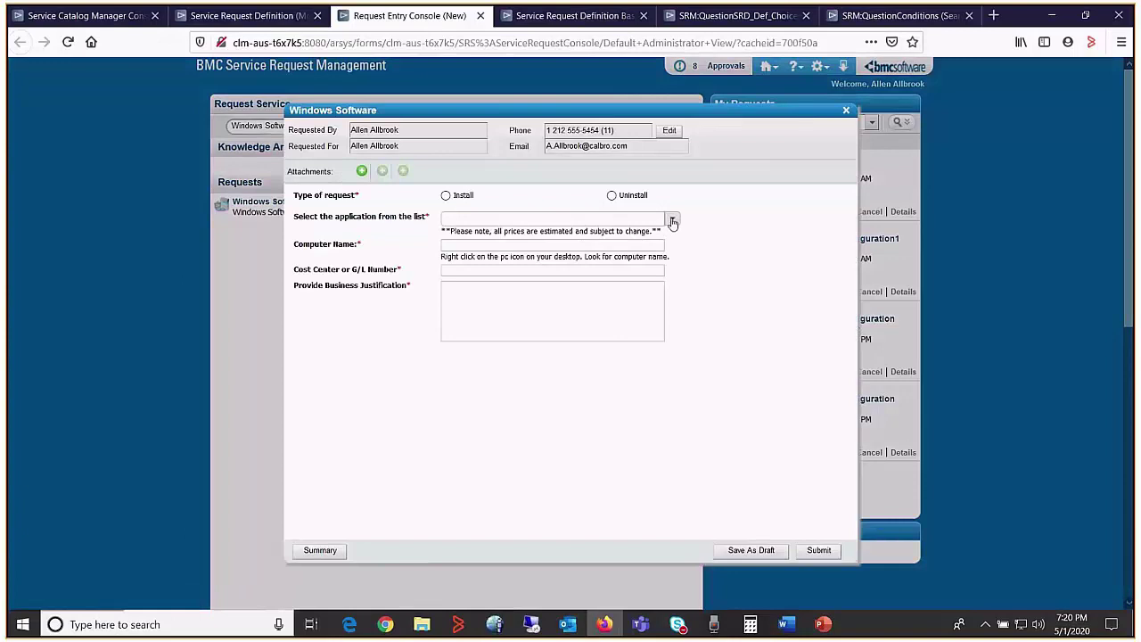
pyautogui.click(673, 222)
pyautogui.click(540, 234)
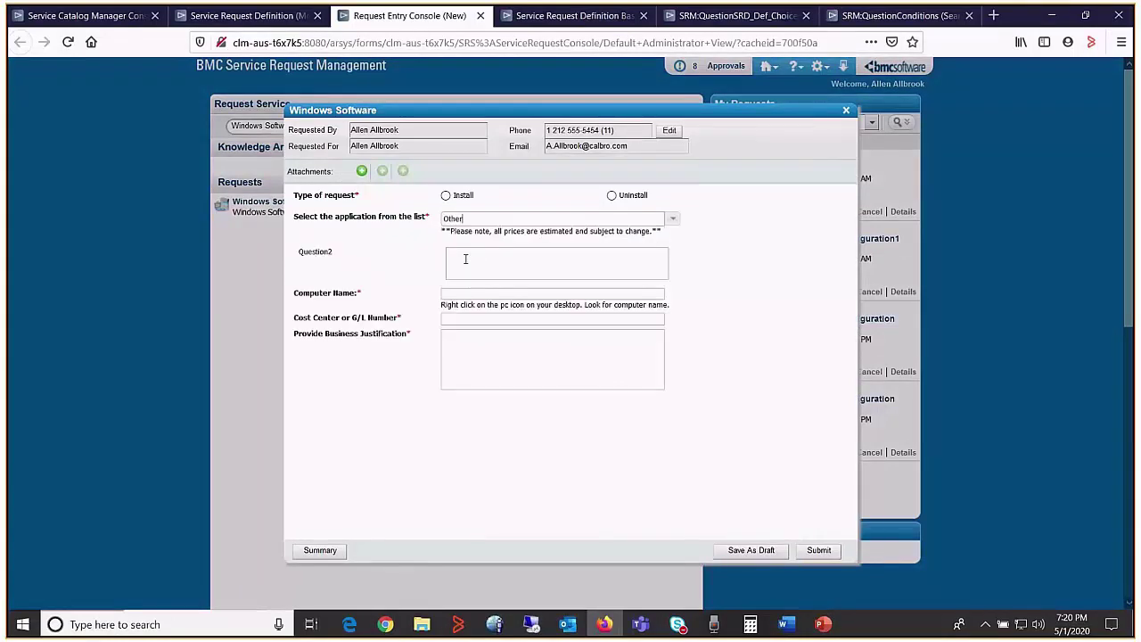
pyautogui.click(673, 219)
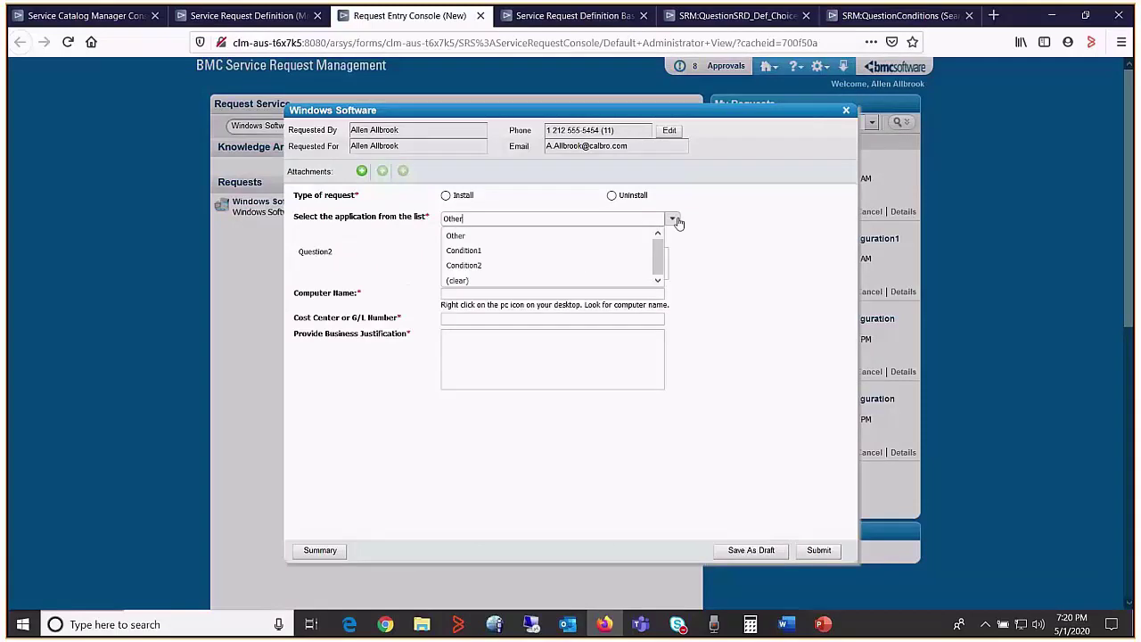
pyautogui.click(539, 252)
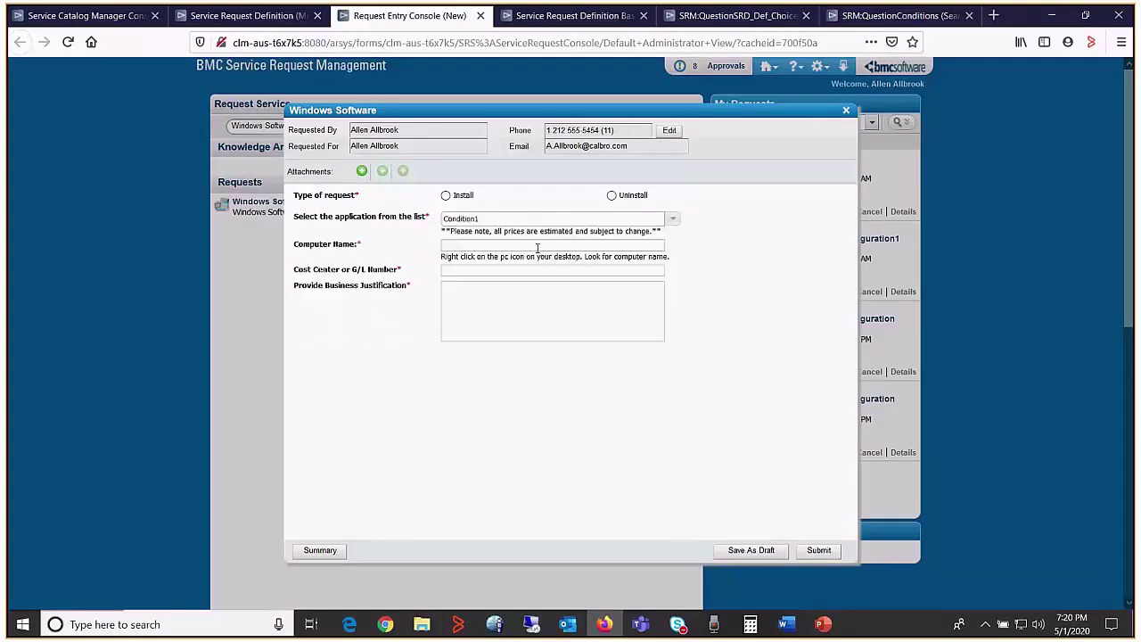
pyautogui.click(673, 219)
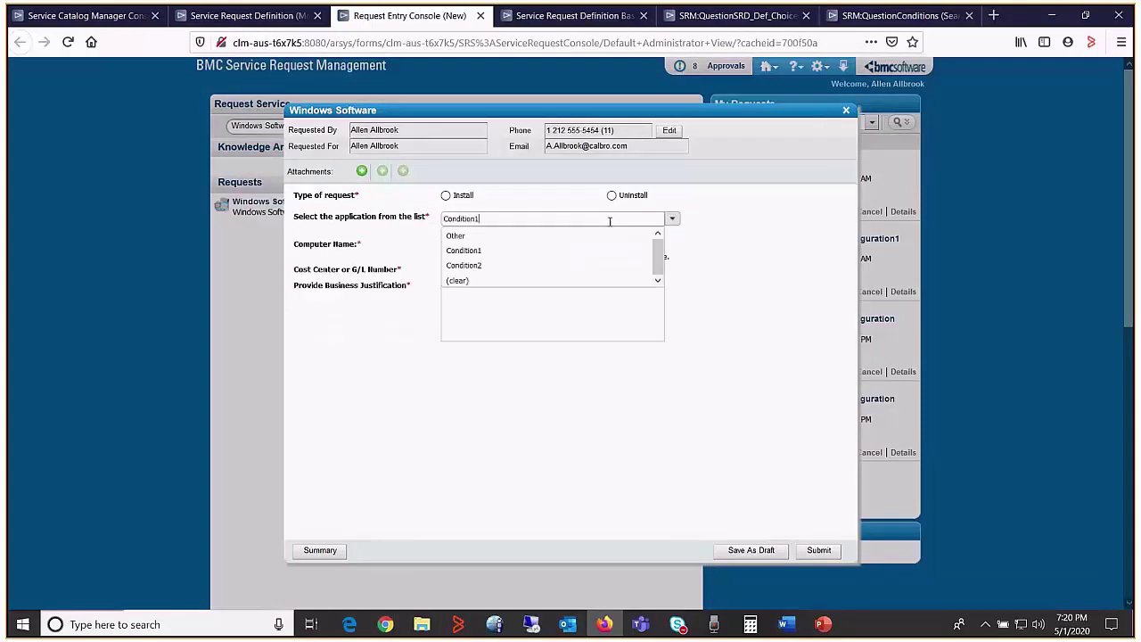
pyautogui.click(535, 266)
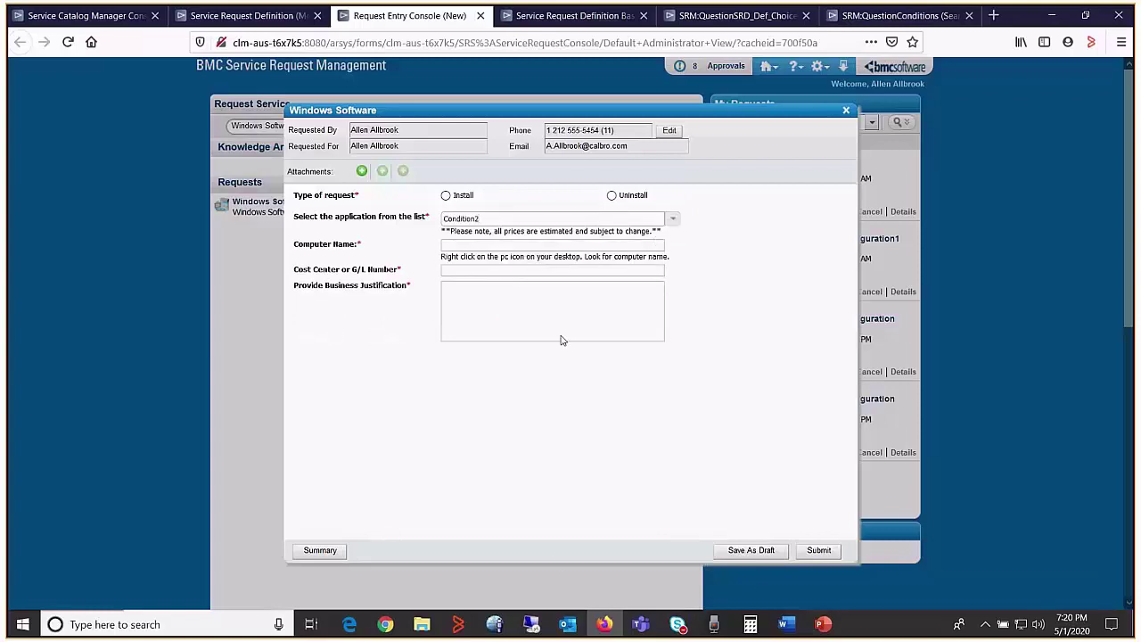
pyautogui.click(846, 112)
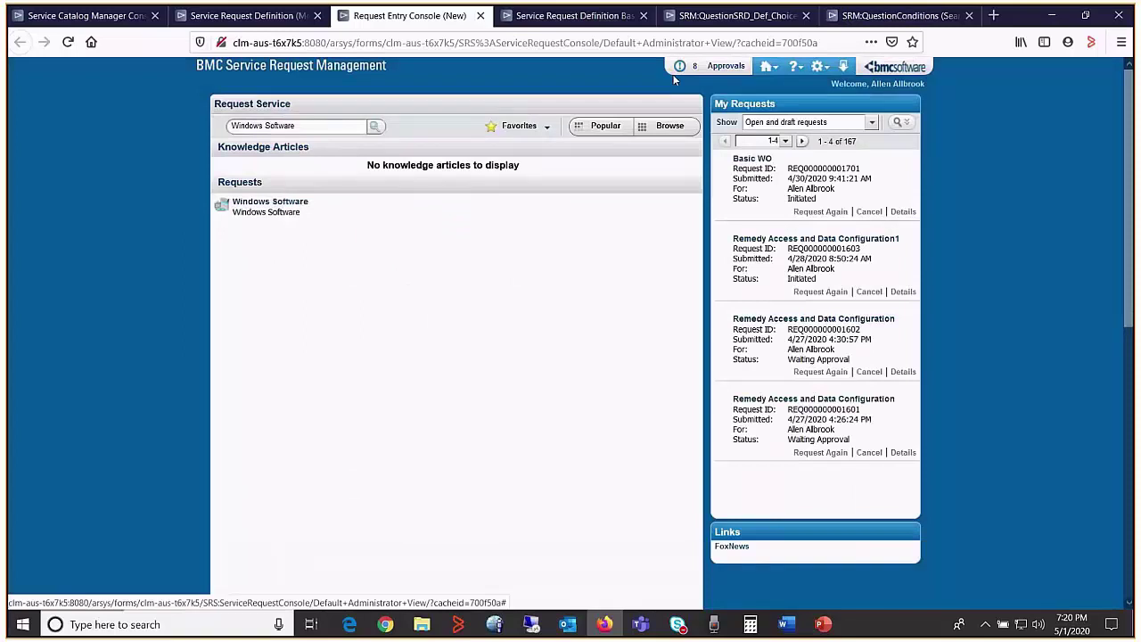
# Find the Windows Software record in the Service Request Definition Base form and copy its InstanceID.
pyautogui.click(575, 16)
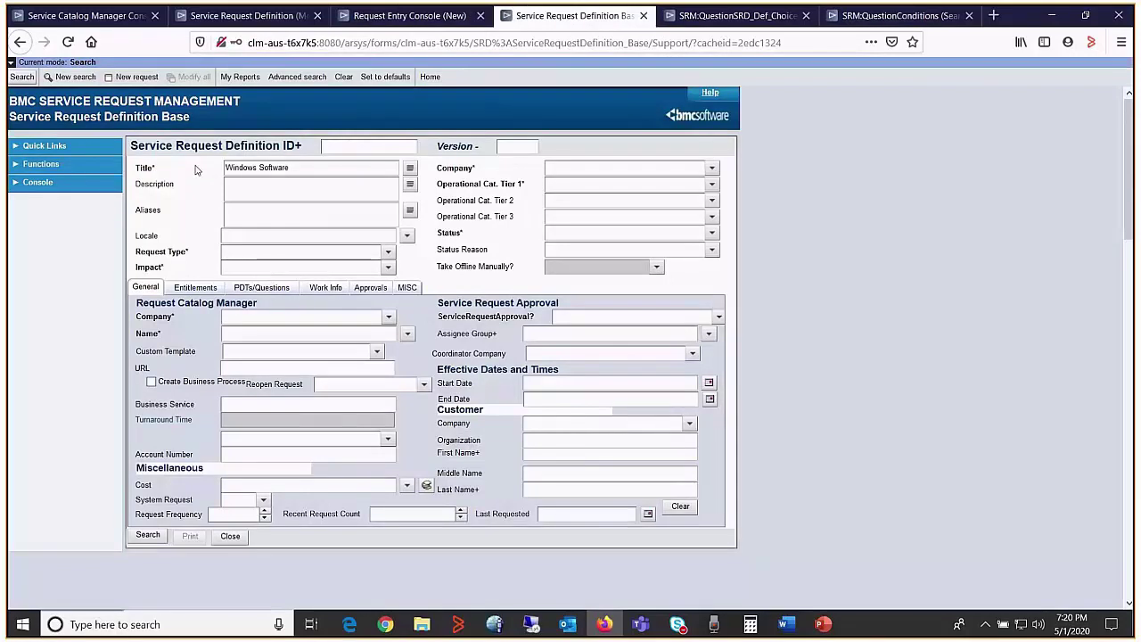
pyautogui.click(22, 77)
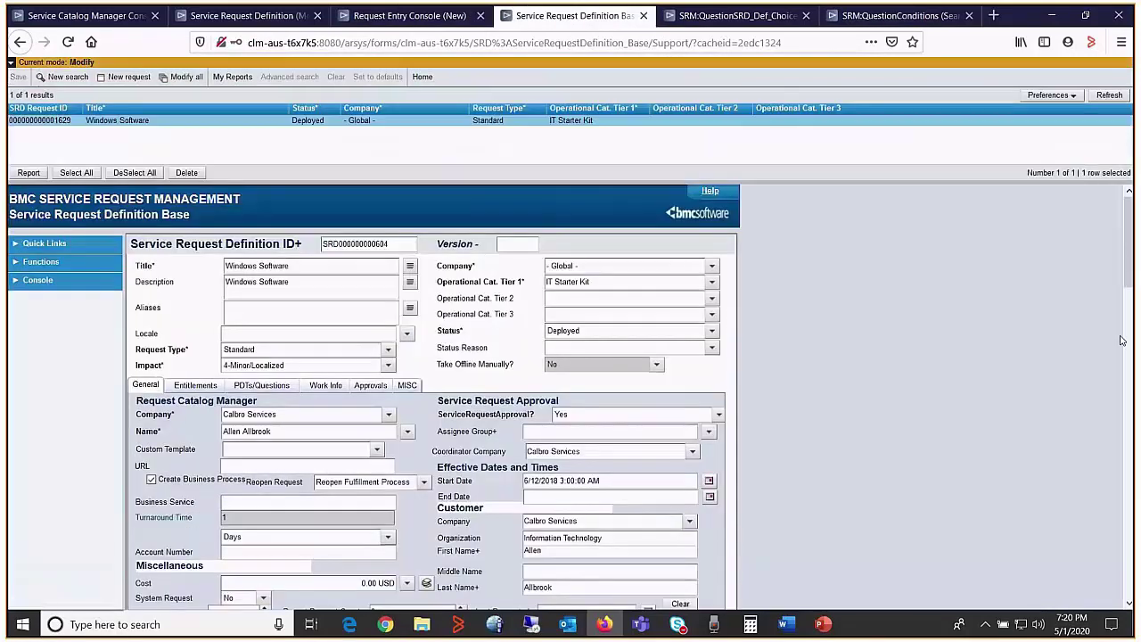
pyautogui.moveTo(1133, 256); pyautogui.dragTo(1133, 366)
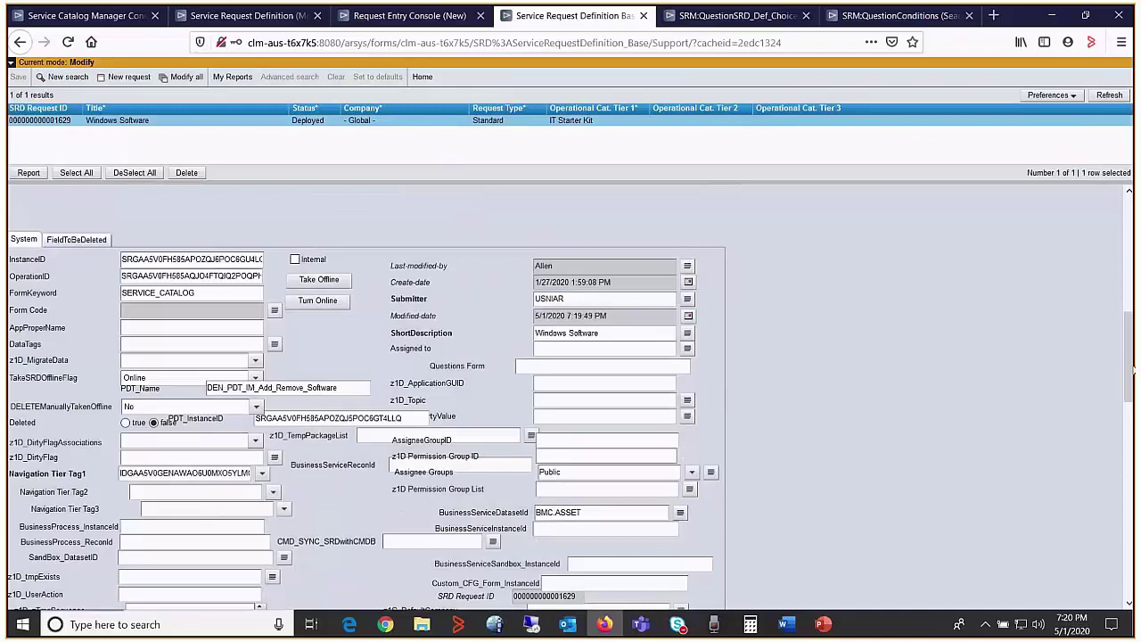
pyautogui.doubleClick(216, 257)
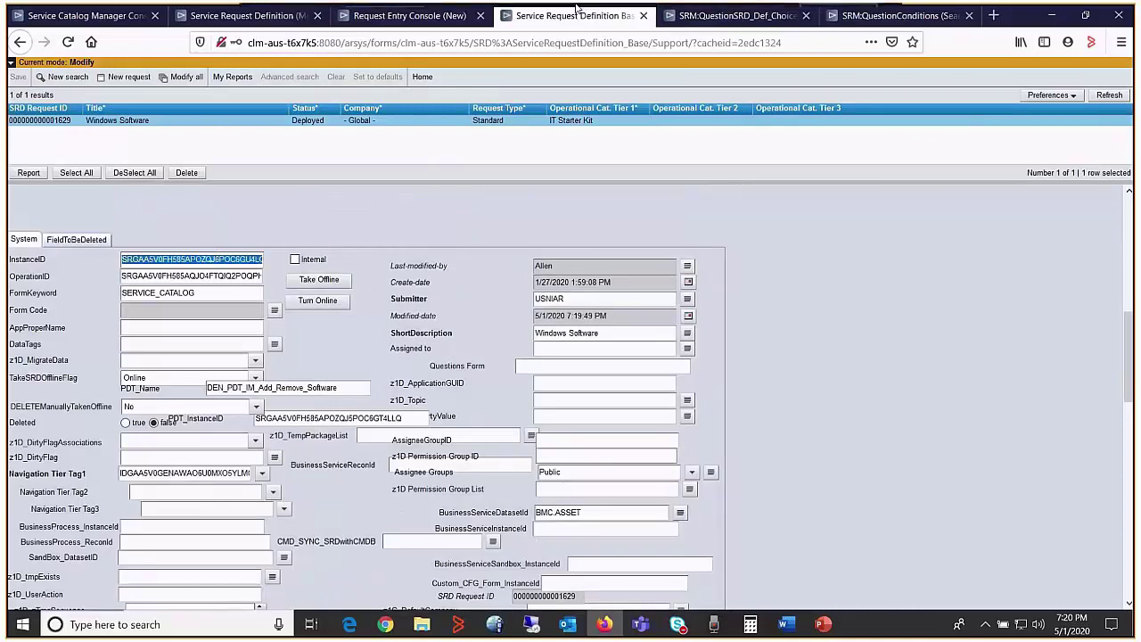
# Search SRM:QuestionSRD_Def_Choices_Conditions by the copied InstanceID as SRD_ID, Text "Select the appl" and Condition_user "Other".
pyautogui.click(726, 15)
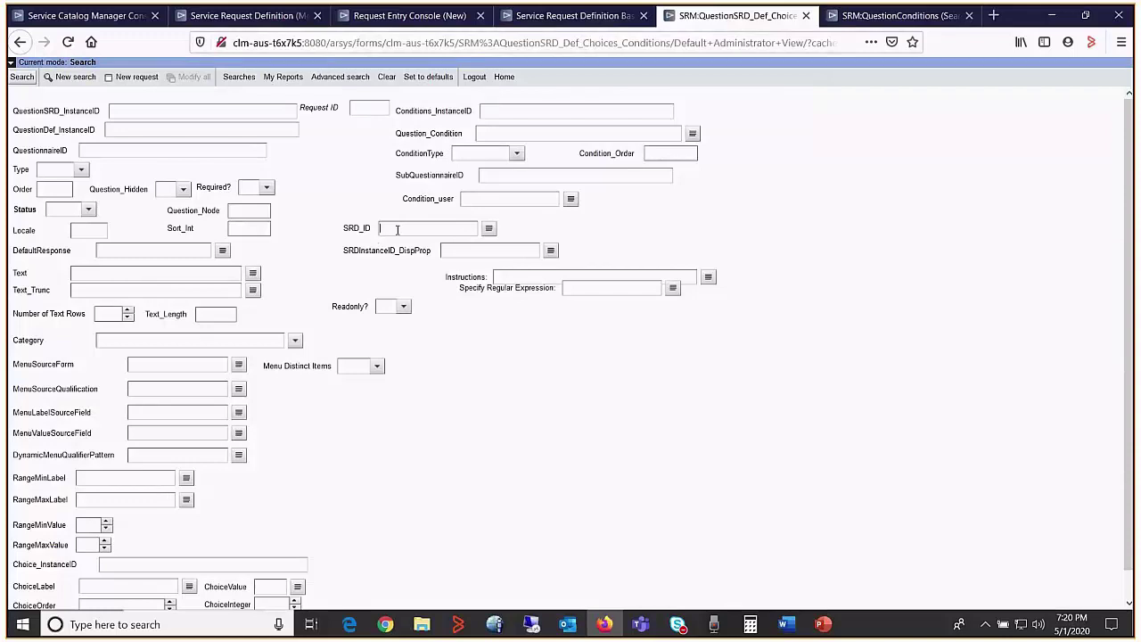
pyautogui.write('585APOZQJ6POC6GU4LOY')
pyautogui.click(100, 270)
pyautogui.write('Se')
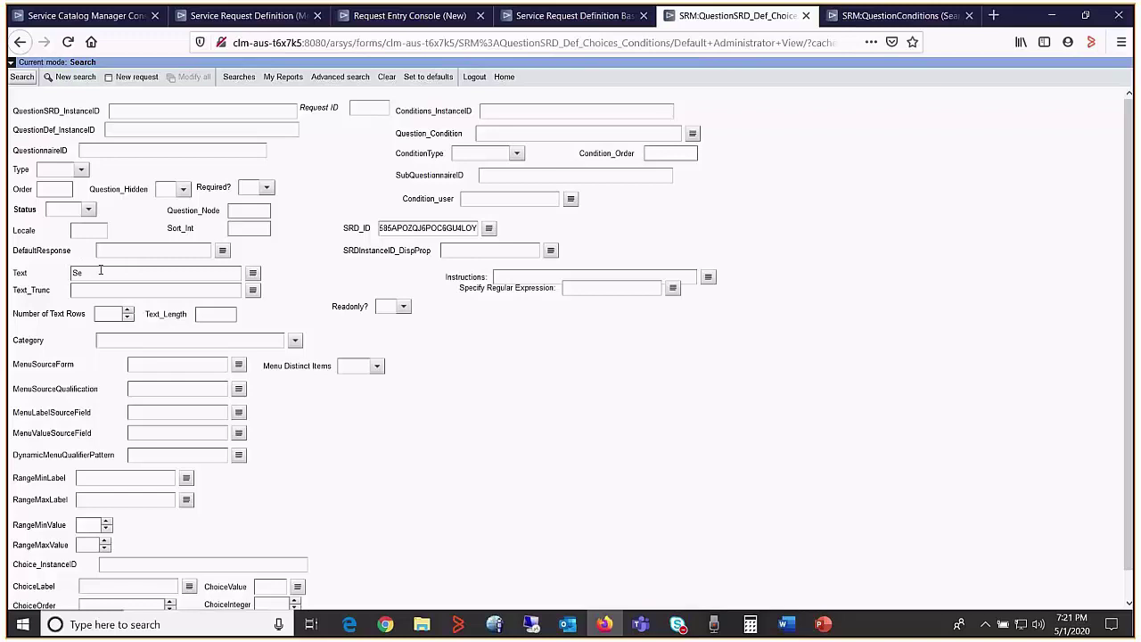
pyautogui.write('lect the appl')
pyautogui.click(480, 205)
pyautogui.write('Other')
pyautogui.click(22, 78)
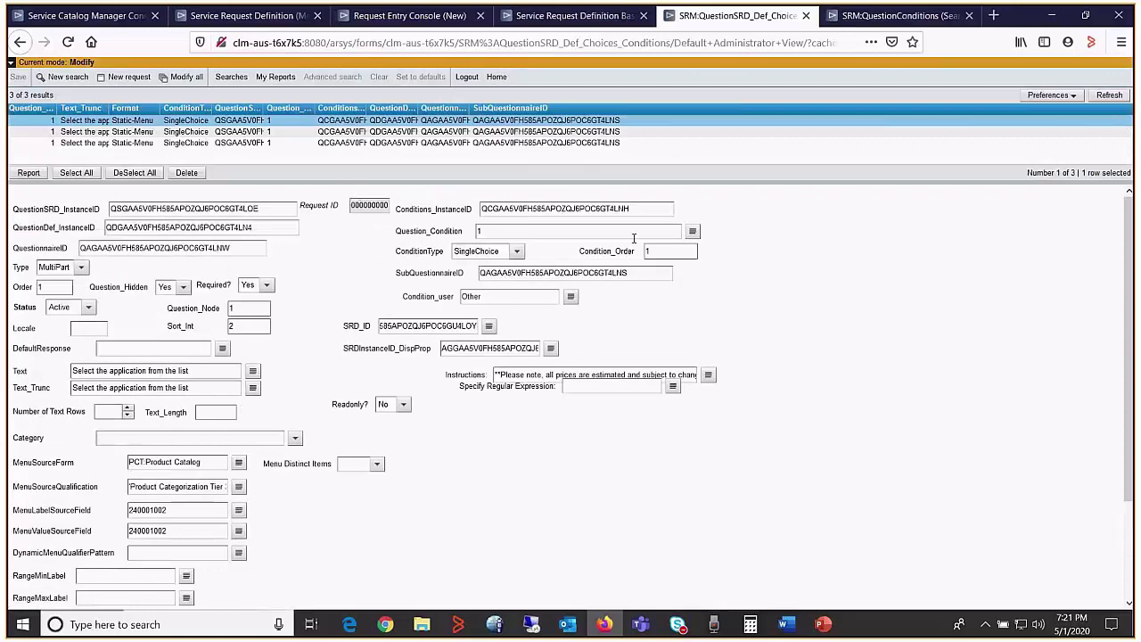
# Set ChoiceInteger to 2 on the Condition1 choice record and save it.
pyautogui.moveTo(1126, 303); pyautogui.dragTo(1126, 399)
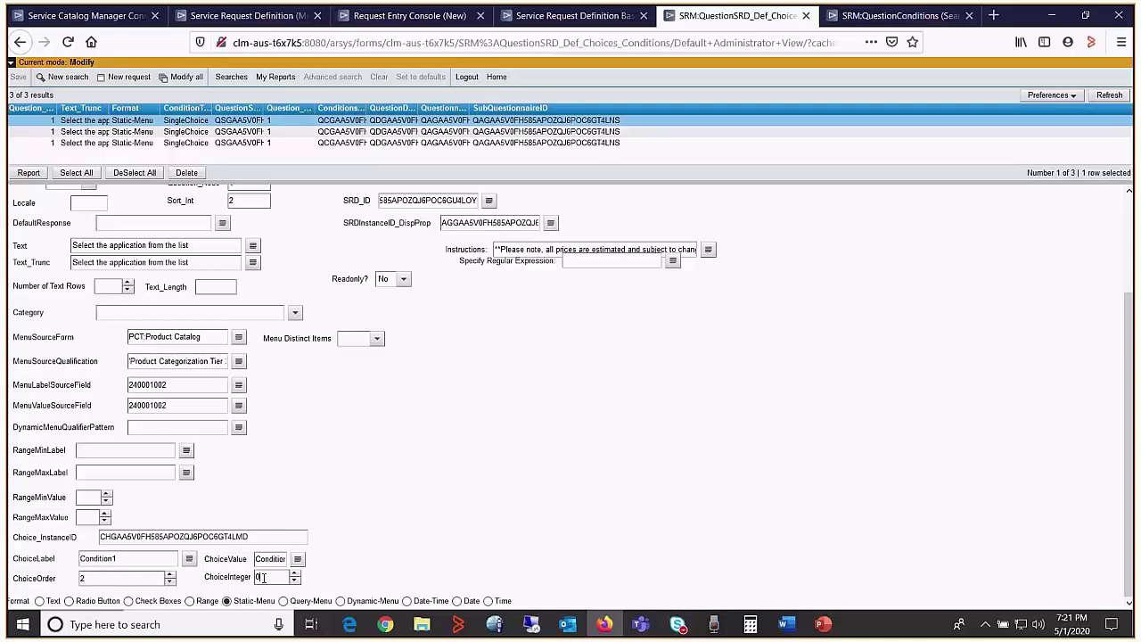
pyautogui.press('BackSpace')
pyautogui.write('4')
pyautogui.click(17, 78)
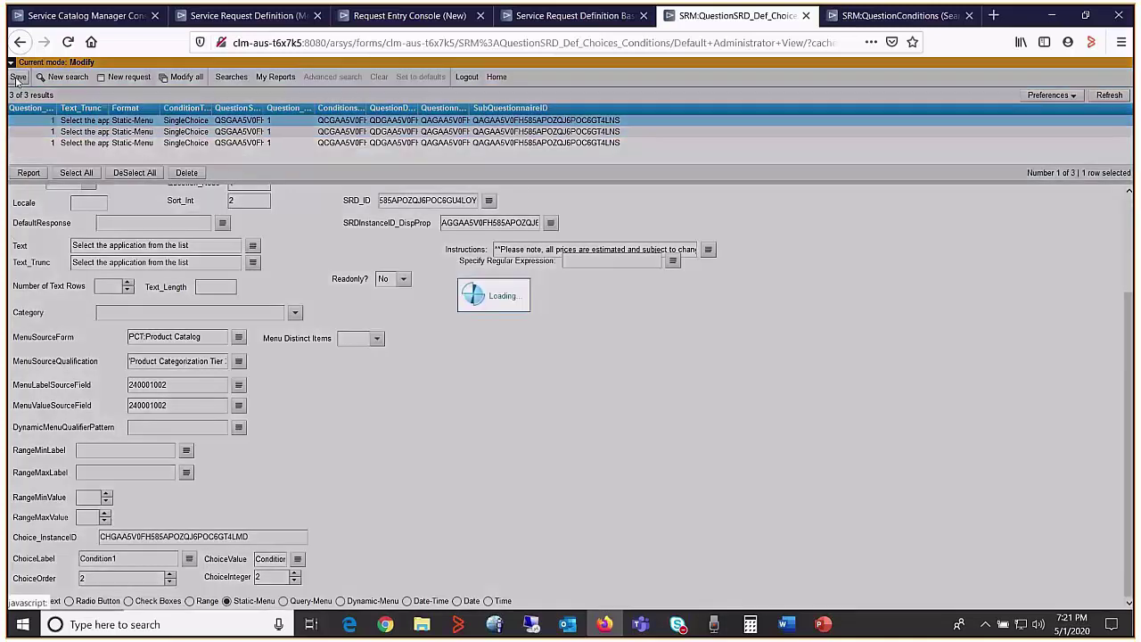
# Set ChoiceInteger to 3 on the Condition2 choice record and save it.
pyautogui.click(92, 132)
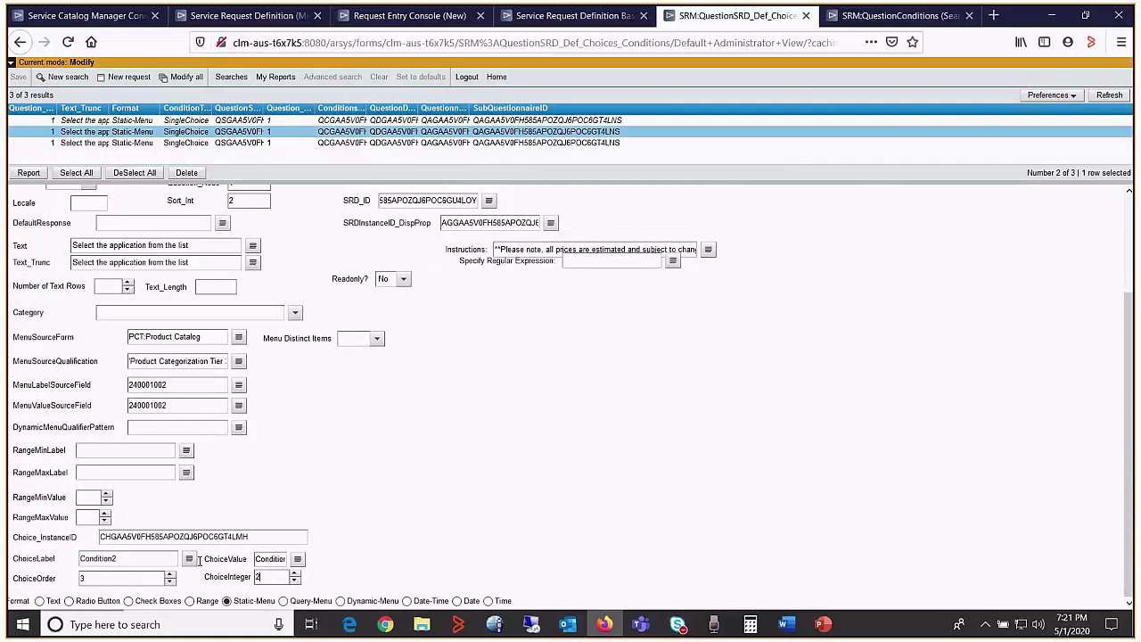
pyautogui.press('BackSpace')
pyautogui.write('3')
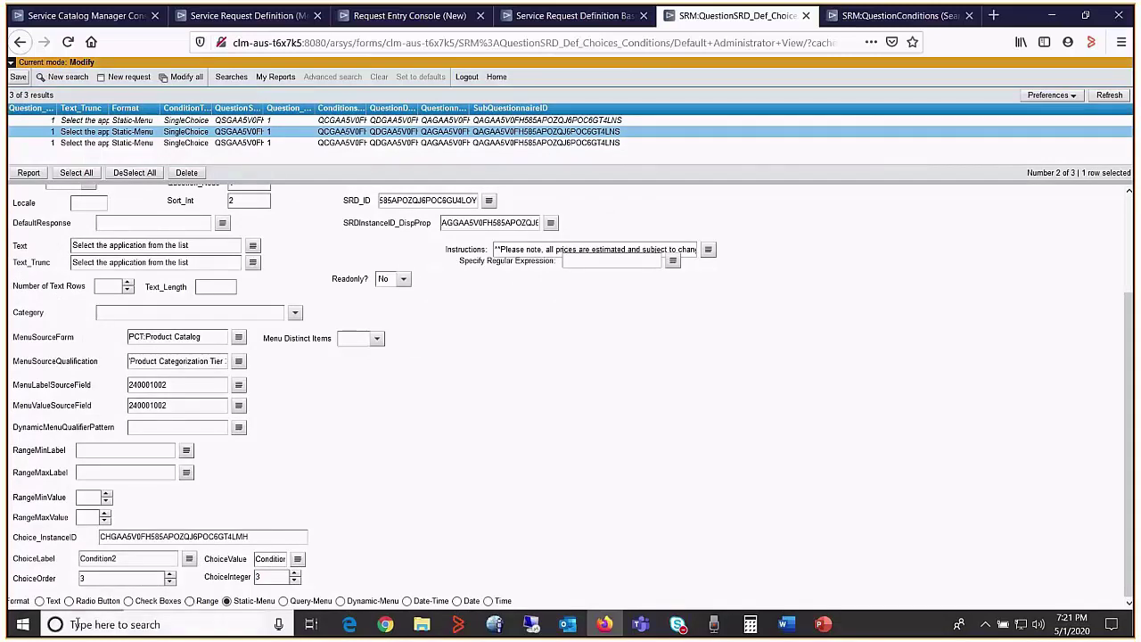
pyautogui.click(17, 78)
# Check the record for the Other choice and copy its QuestionDef_InstanceID.
pyautogui.click(79, 143)
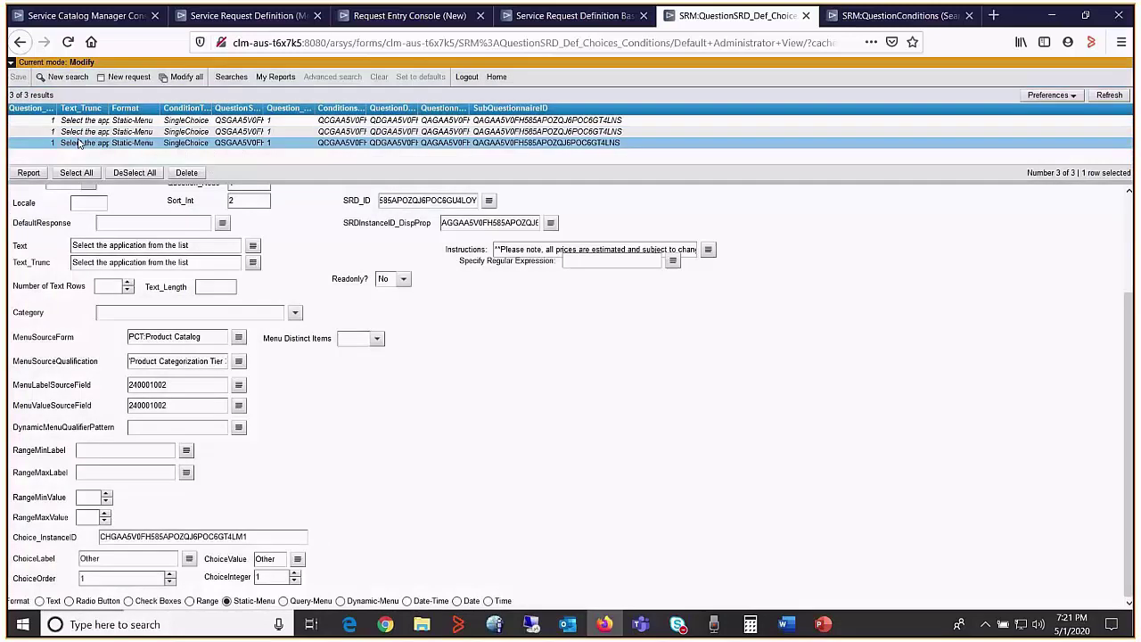
pyautogui.scroll(-3, 142, 374)
pyautogui.scroll(3, 1126, 389)
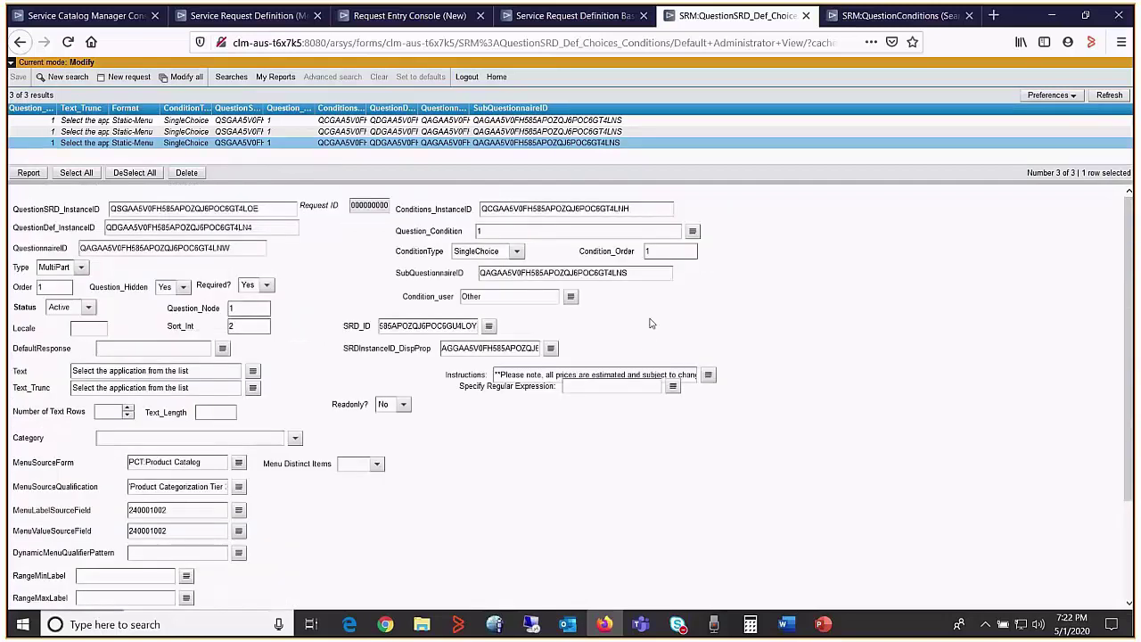
pyautogui.doubleClick(471, 296)
pyautogui.doubleClick(178, 228)
pyautogui.hotkey('ctrl', 'c')
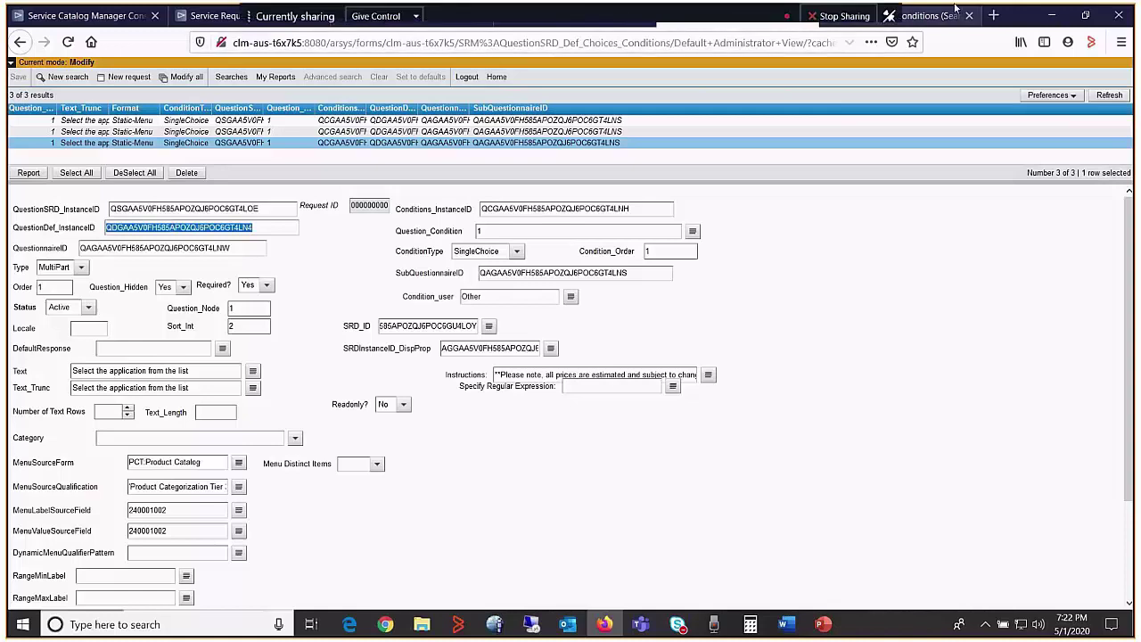
# Search the SRM:QuestionConditions form for records with the copied QuestionDef_InstanceID.
pyautogui.click(910, 18)
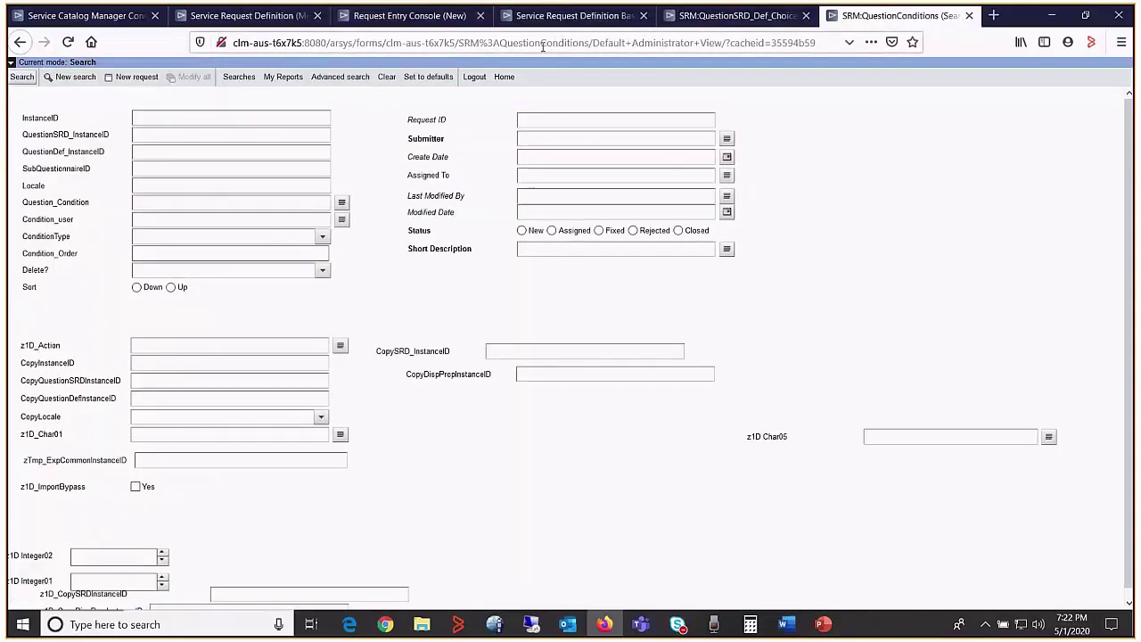
pyautogui.click(588, 42)
pyautogui.moveTo(588, 42); pyautogui.dragTo(458, 42)
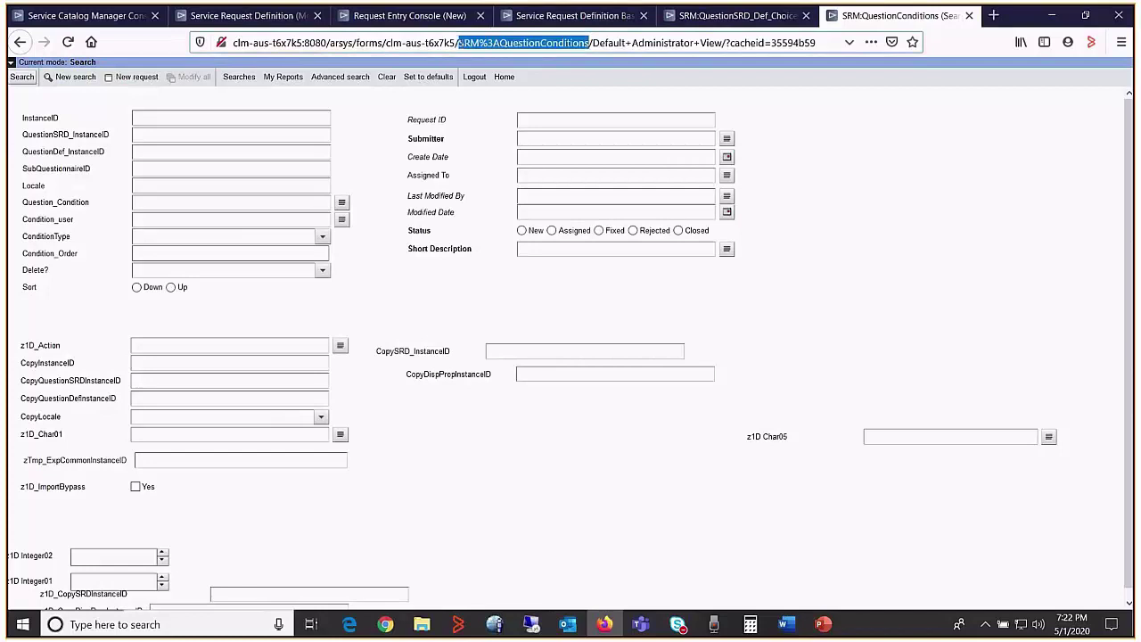
pyautogui.click(144, 151)
pyautogui.hotkey('ctrl', 'v')
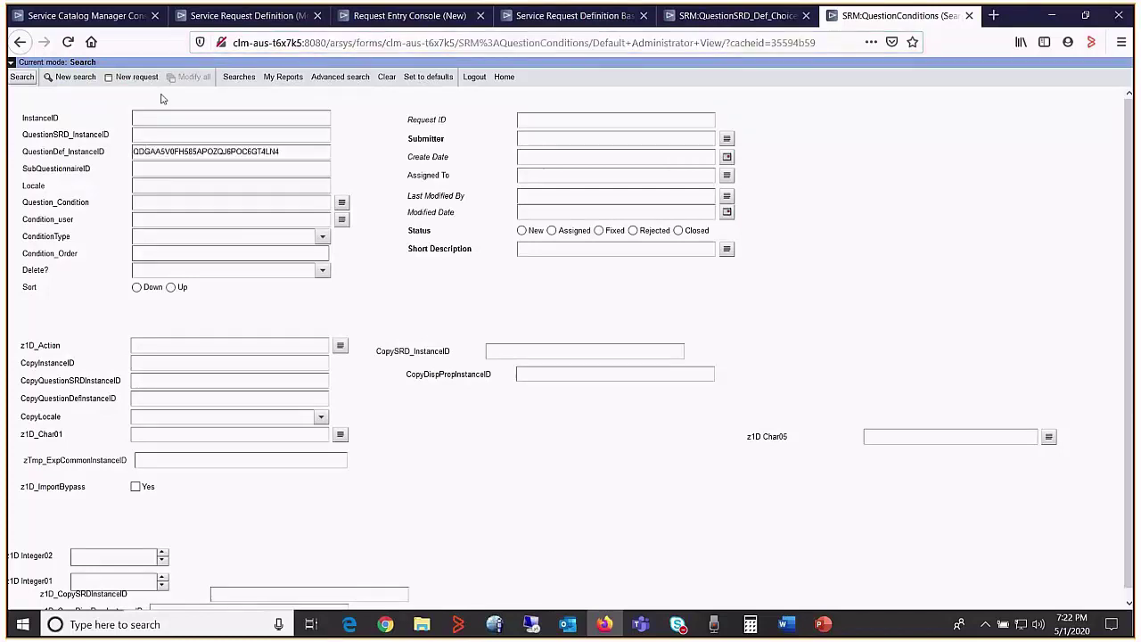
pyautogui.click(23, 78)
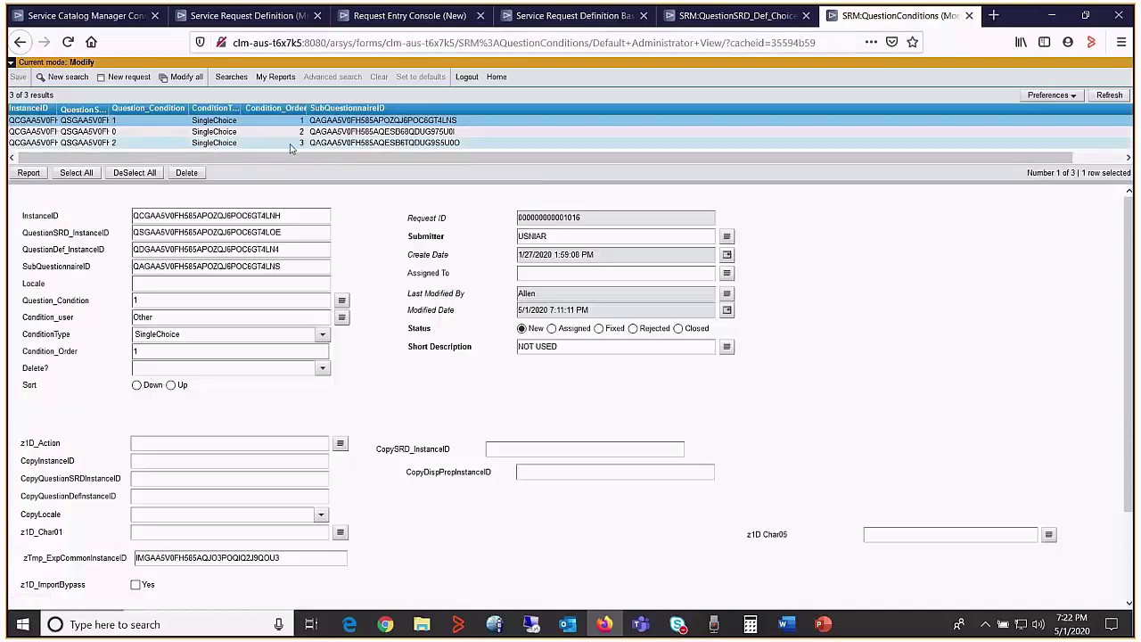
# Check the Question_Condition value on the Other condition record.
pyautogui.click(146, 303)
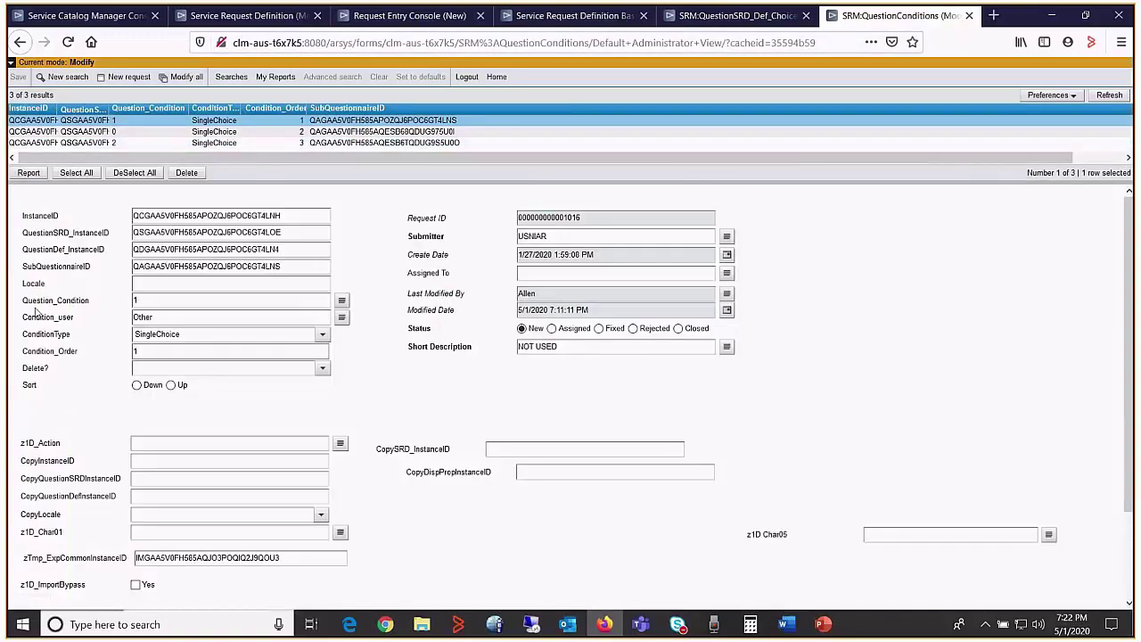
pyautogui.doubleClick(144, 303)
pyautogui.press('Tab')
# Set Question_Condition to 2 on the Condition1 record and save it.
pyautogui.click(222, 133)
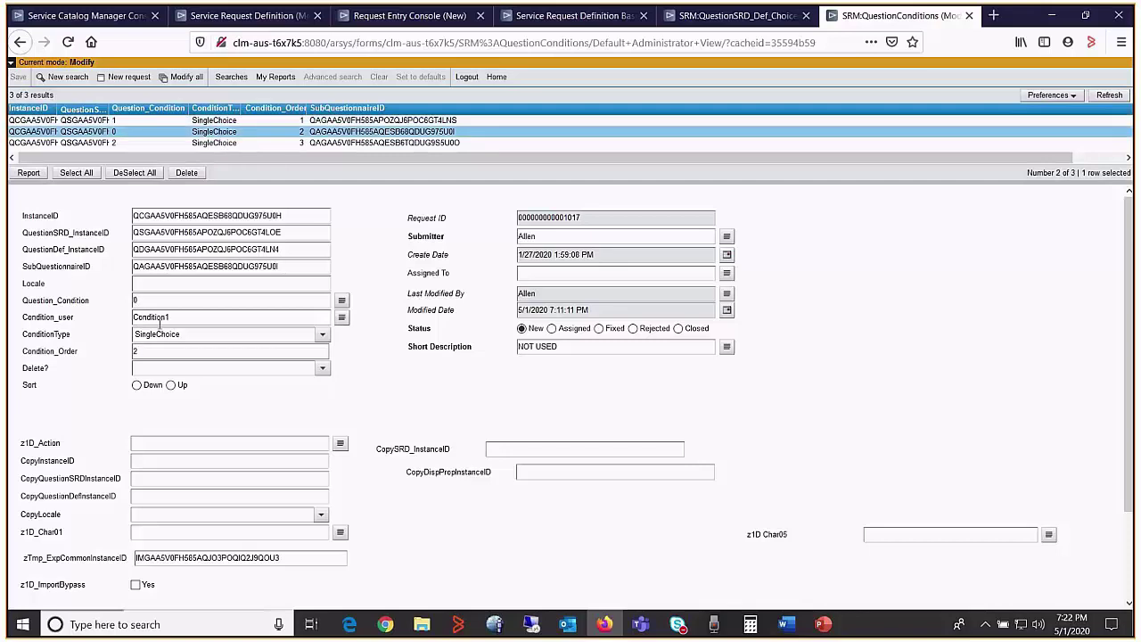
pyautogui.doubleClick(138, 300)
pyautogui.write('2')
pyautogui.click(18, 77)
# Set Question_Condition to 3 on the Condition2 record and save it.
pyautogui.click(114, 144)
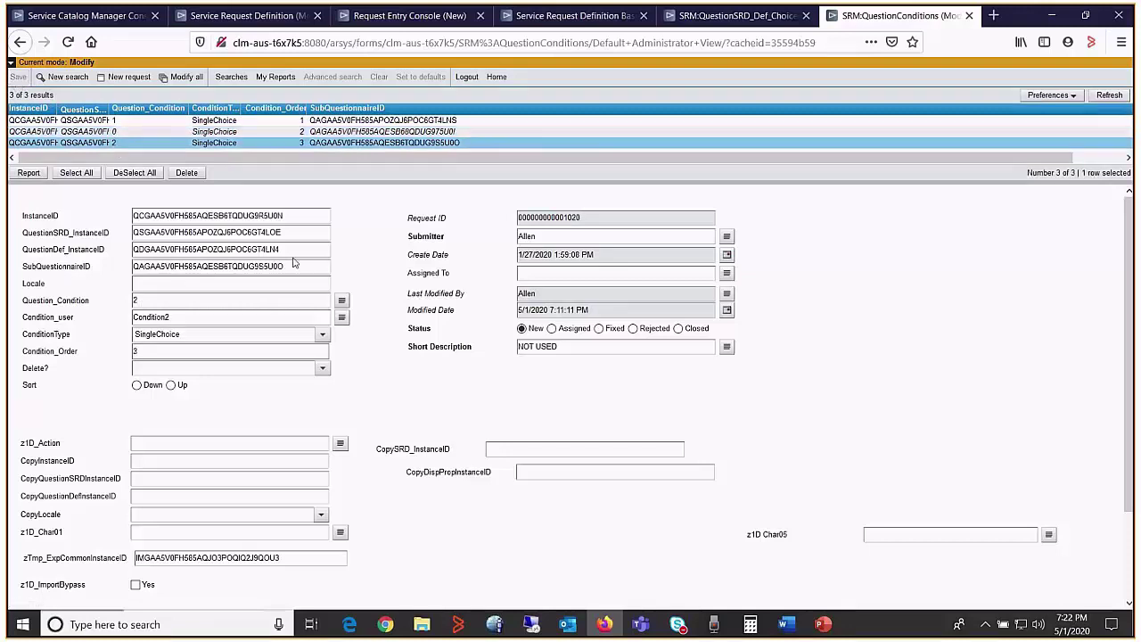
pyautogui.doubleClick(155, 300)
pyautogui.write('3')
pyautogui.click(17, 77)
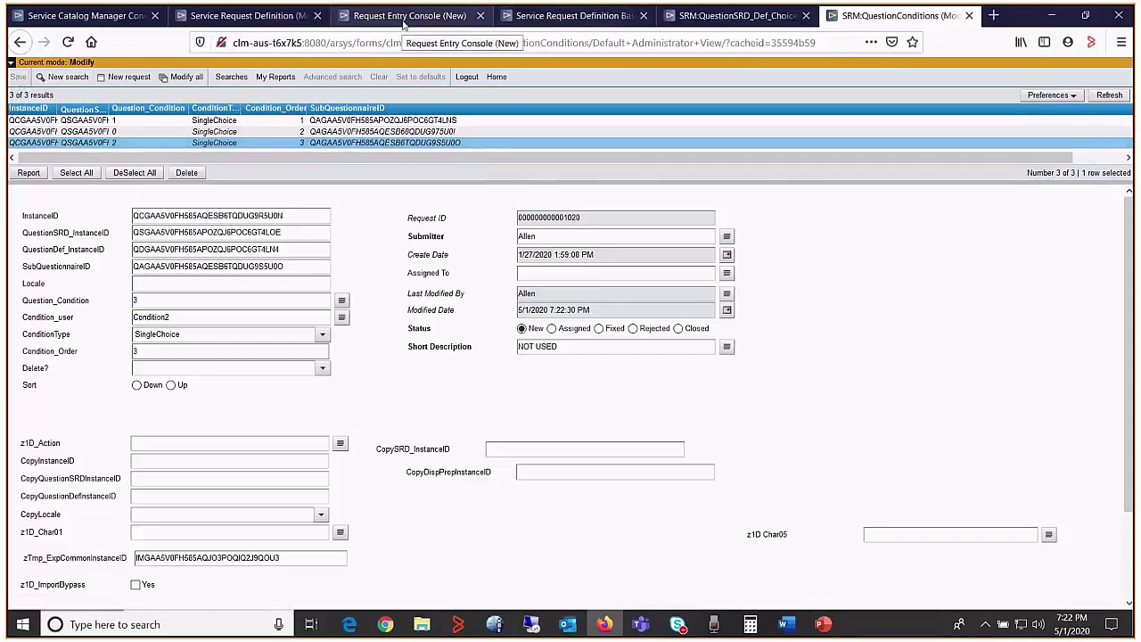
# Open the Windows Software request in the Request Entry Console and choose Other as the application to check its conditional questions.
pyautogui.click(397, 19)
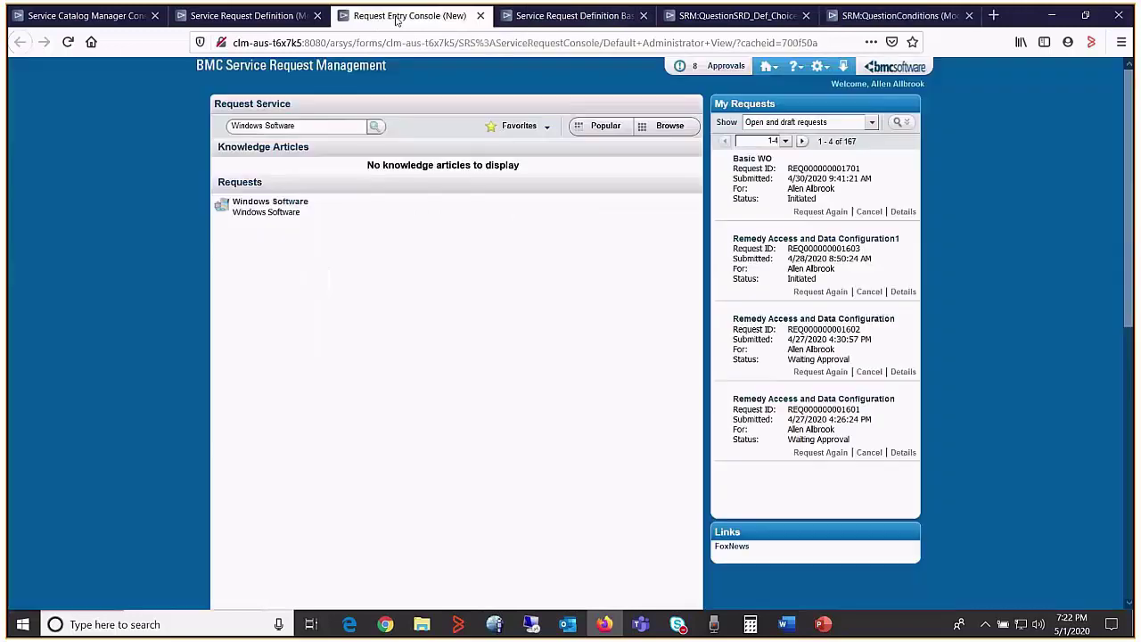
pyautogui.click(248, 206)
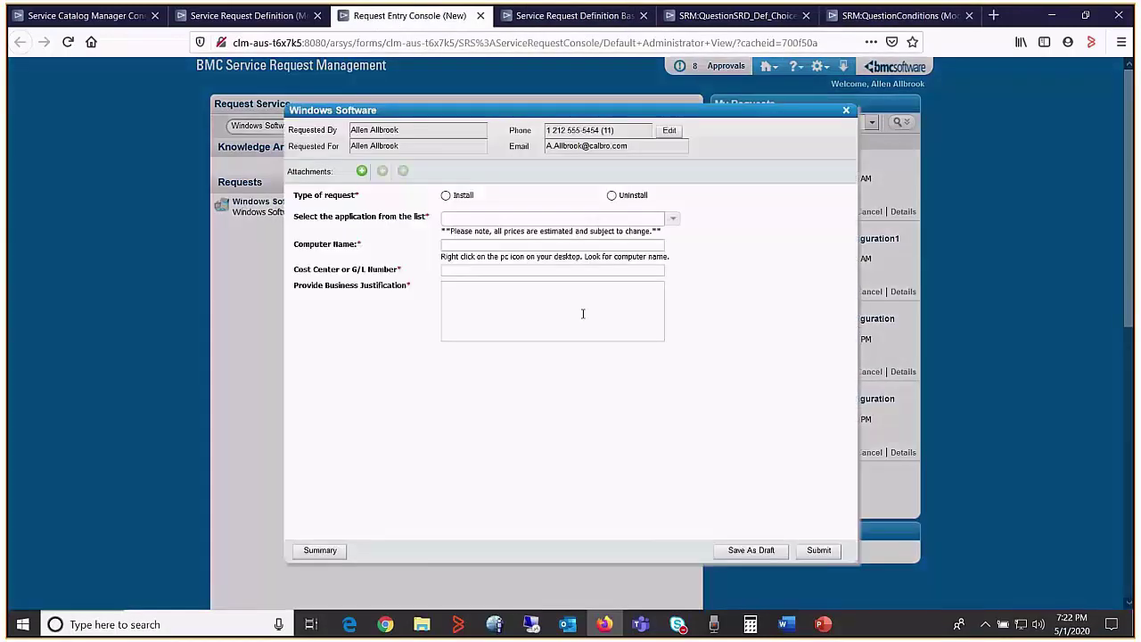
pyautogui.click(673, 219)
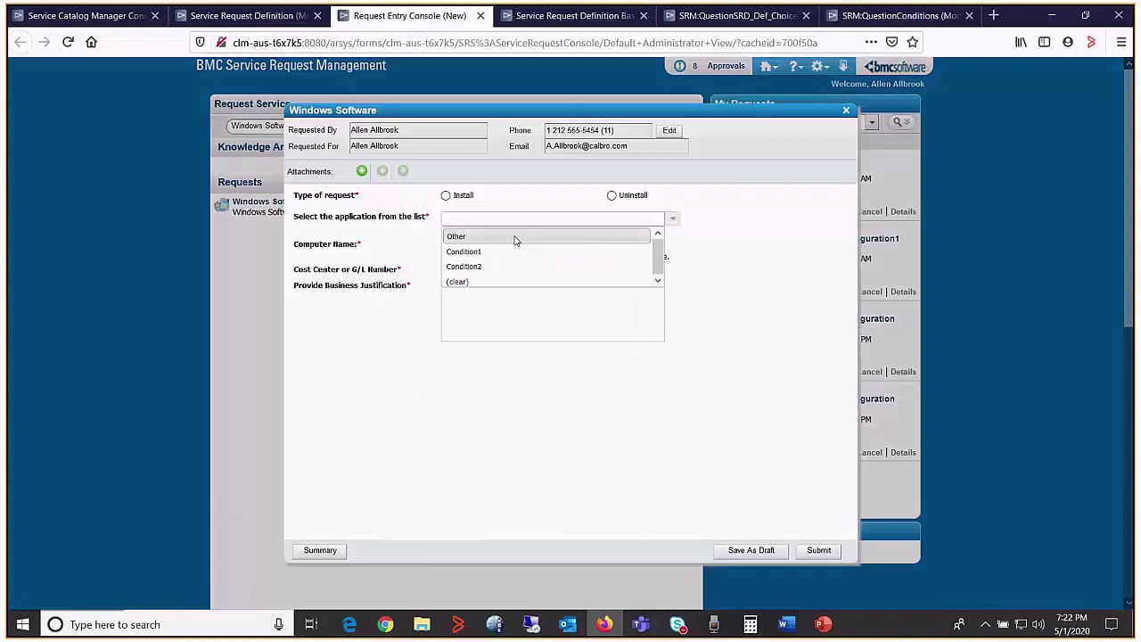
pyautogui.click(514, 237)
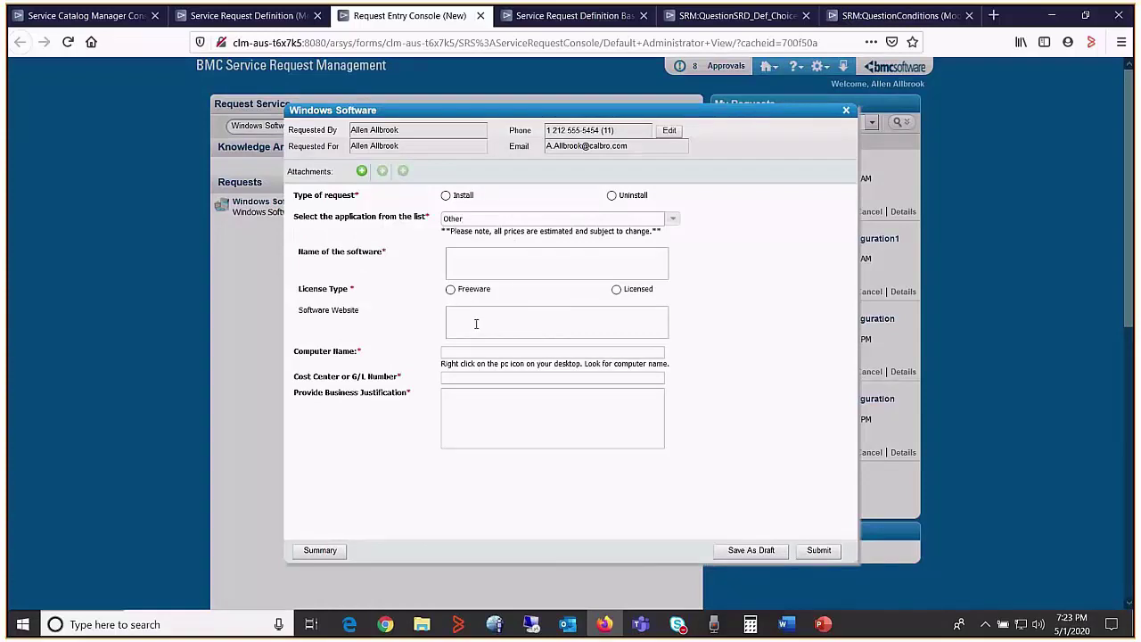
# Test the conditional questions for Condition1 and Condition2 by choosing each in turn as the application in the Windows Software request.
pyautogui.click(674, 215)
pyautogui.click(508, 256)
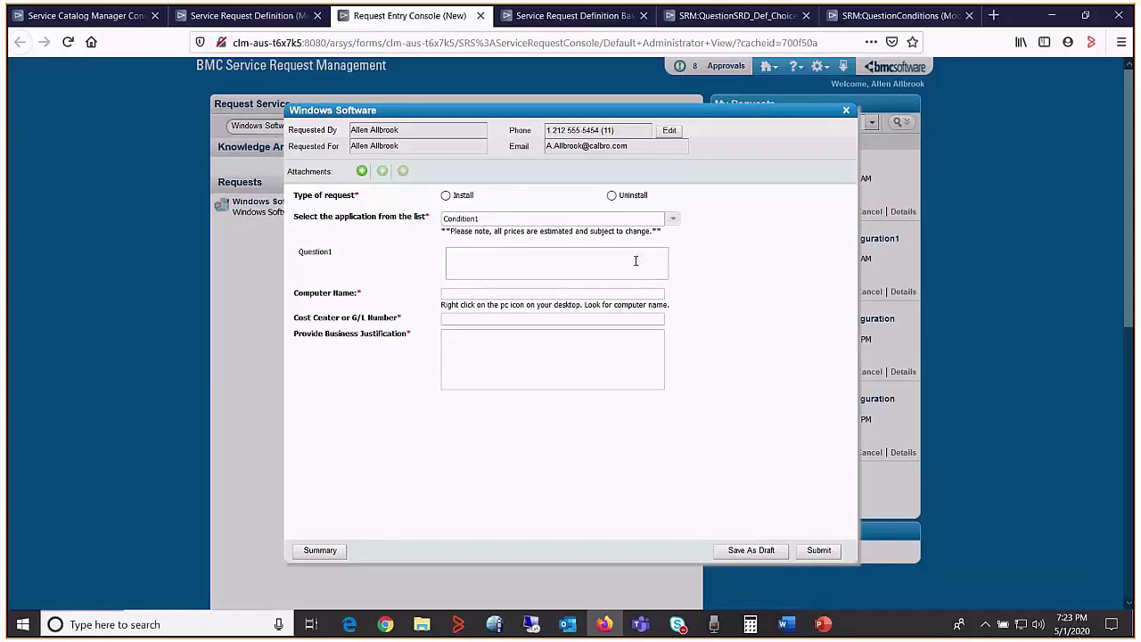
pyautogui.click(673, 218)
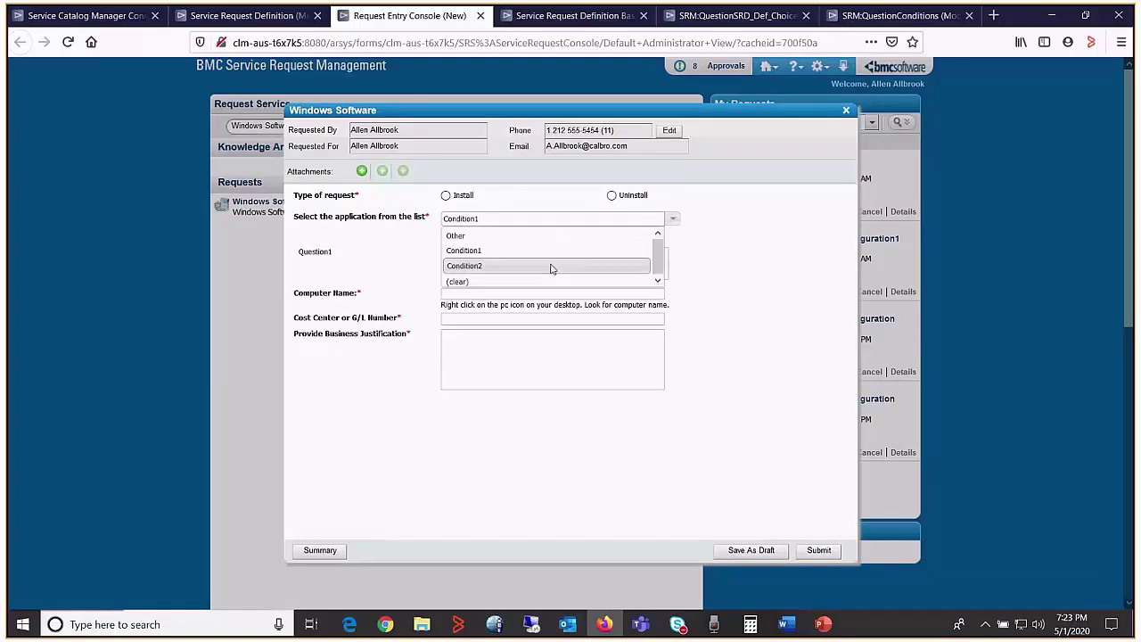
pyautogui.click(584, 265)
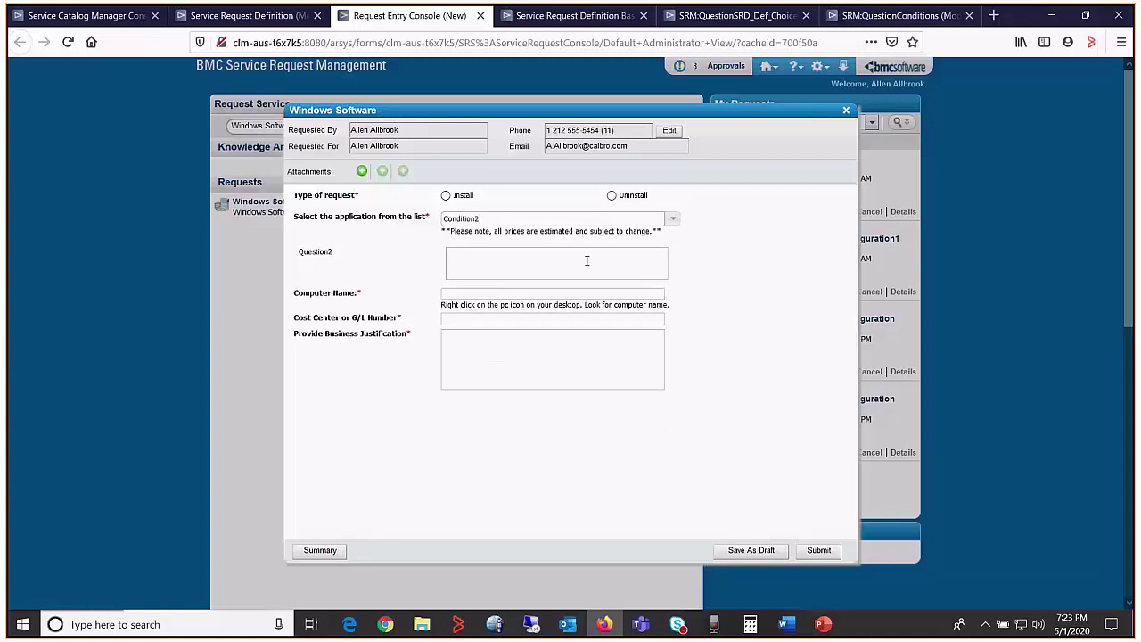